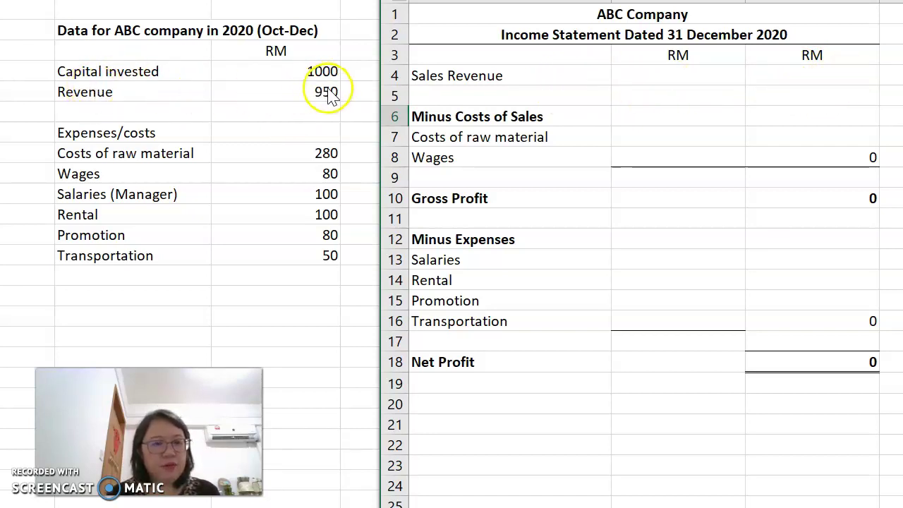
# Enter 950 as the Sales Revenue in the outer RM column of ABC Company's income statement
pyautogui.click(825, 75)
pyautogui.write('950')
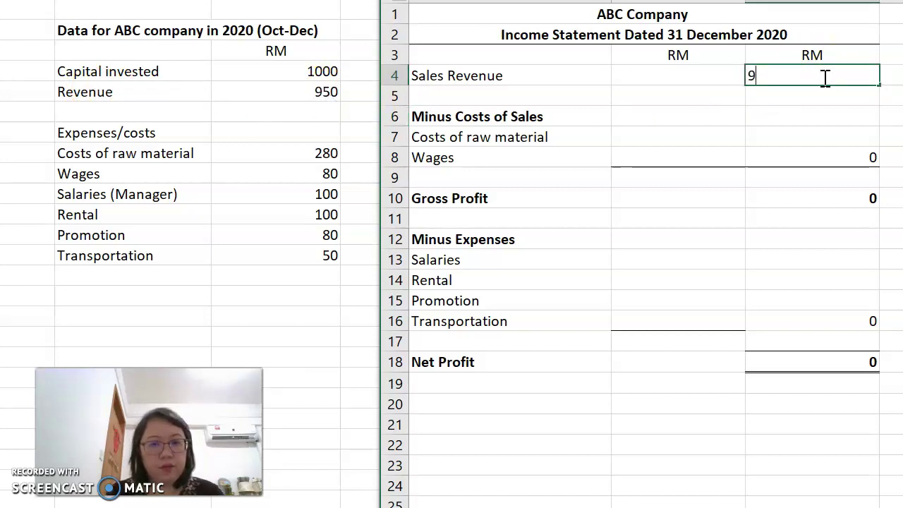
pyautogui.press('Return')
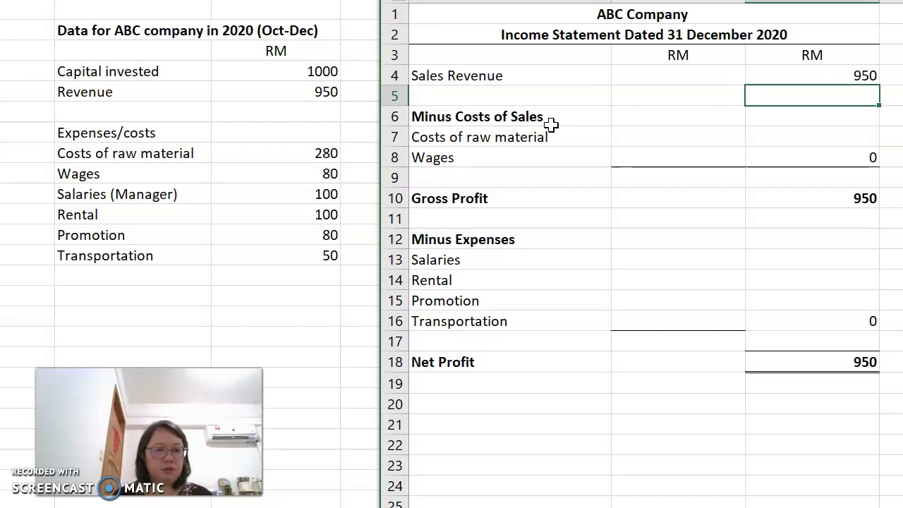
# Fill in the costs of sales in the inner RM column: 280 for raw material and 80 for wages
pyautogui.click(648, 136)
pyautogui.write('280')
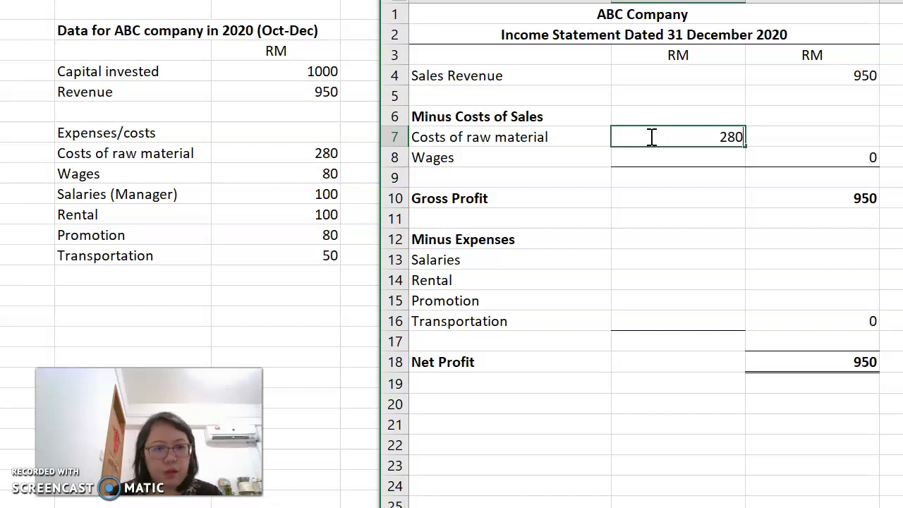
pyautogui.press('Return')
pyautogui.write('80')
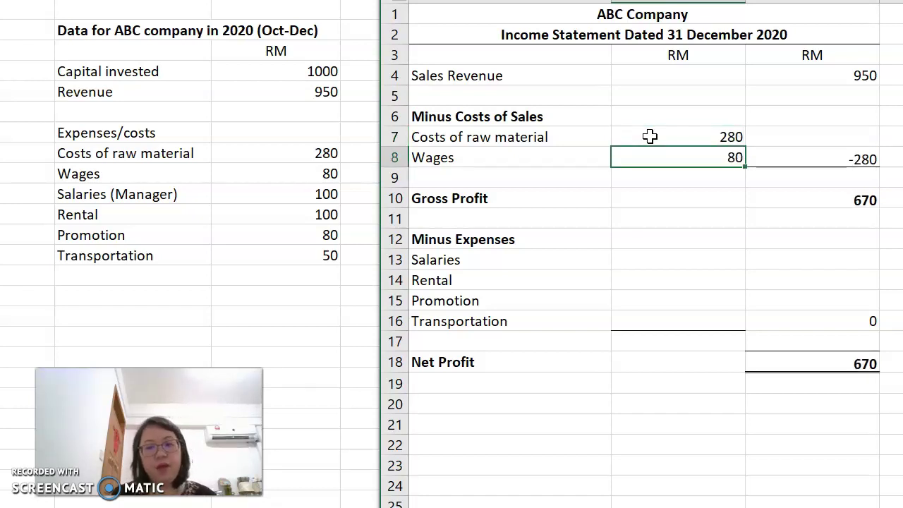
pyautogui.press('Return')
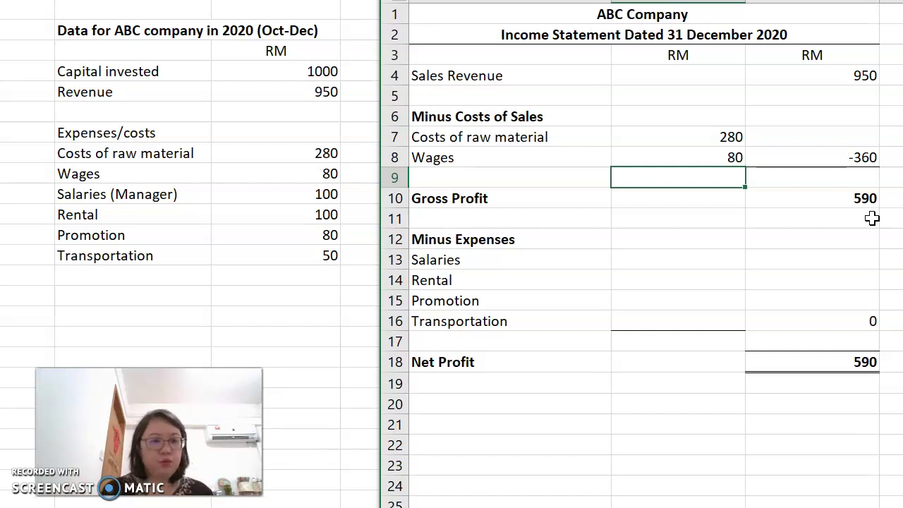
# Under Minus Expenses, enter 100 for Salaries and 100 for Rental in the inner RM column
pyautogui.click(703, 264)
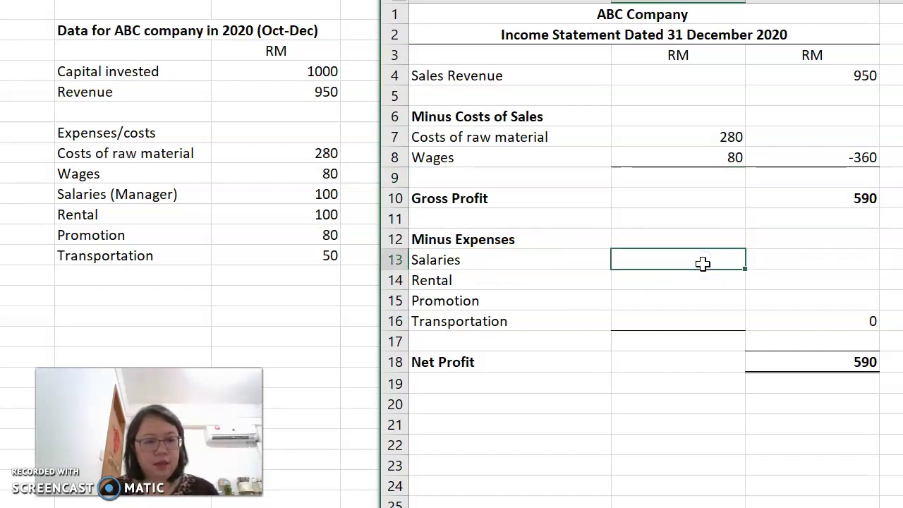
pyautogui.write('100')
pyautogui.press('Return')
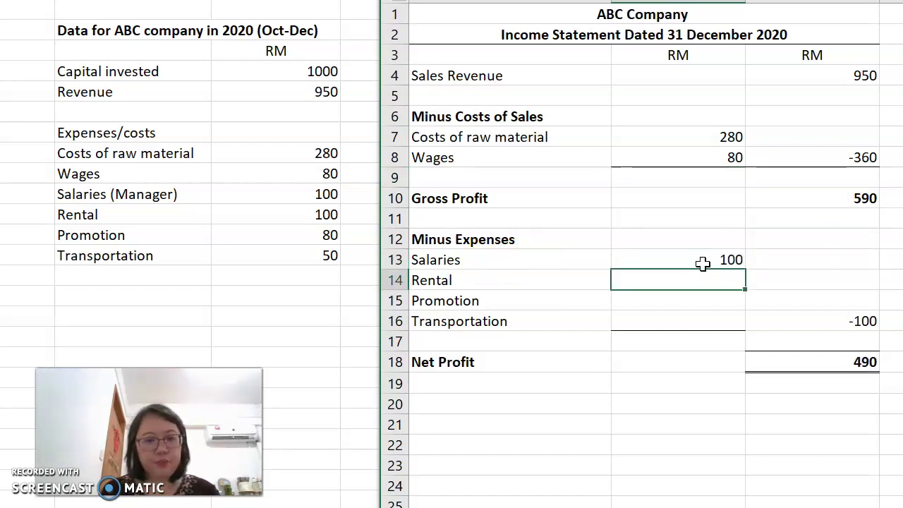
pyautogui.write('100')
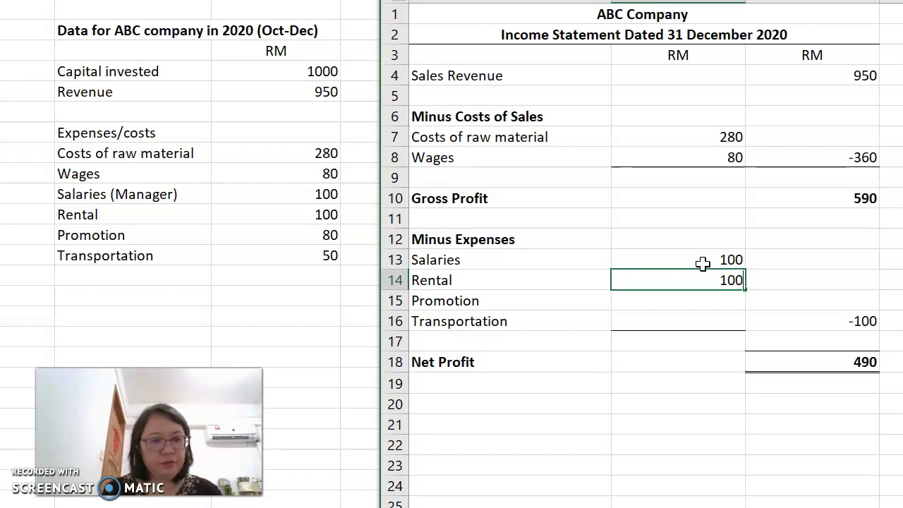
pyautogui.click(338, 340)
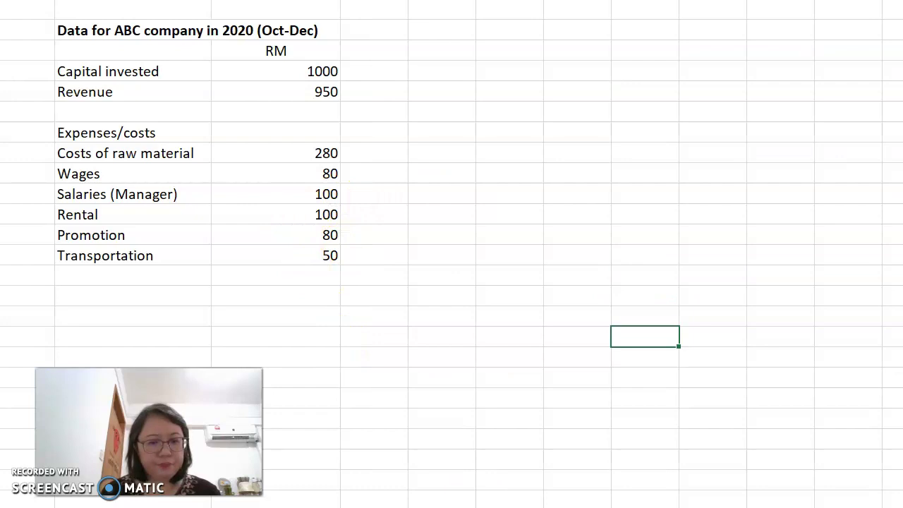
pyautogui.click(663, 445)
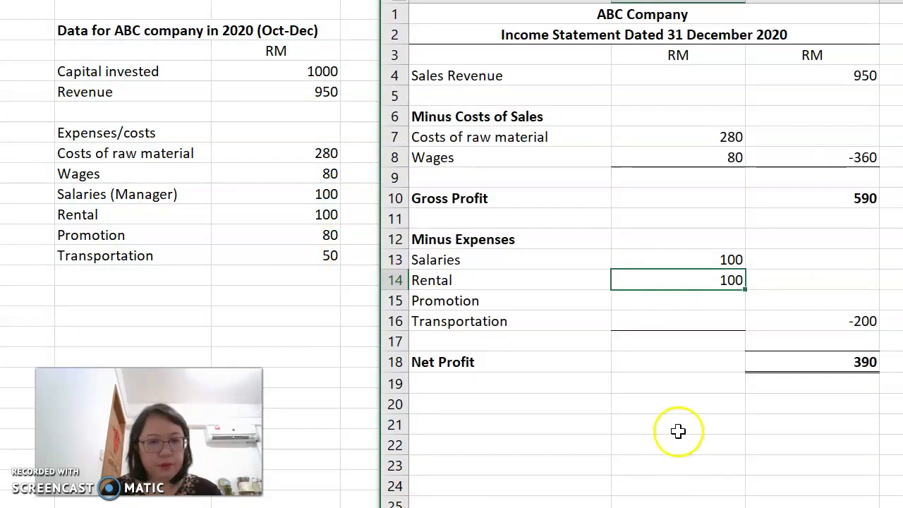
# Enter the remaining expenses in the inner RM column: 80 for Promotion and 50 for Transportation
pyautogui.press('Down')
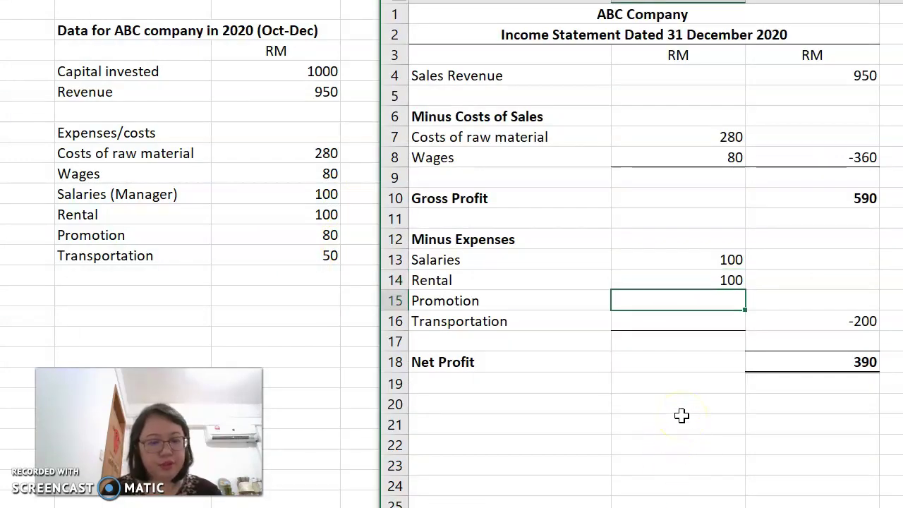
pyautogui.write('80')
pyautogui.press('Return')
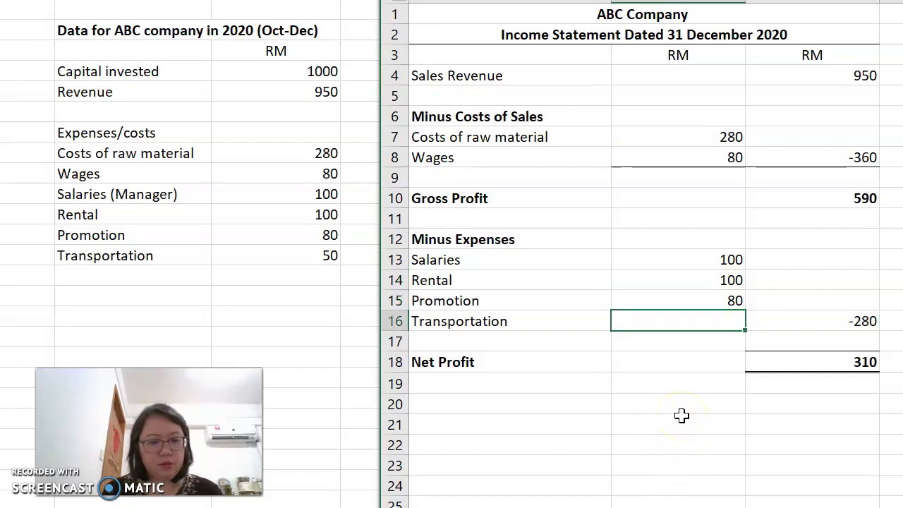
pyautogui.write('50')
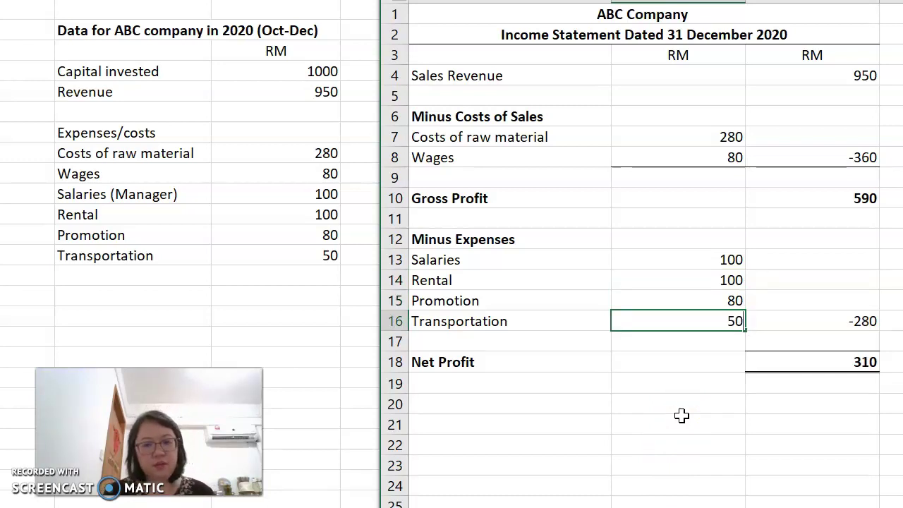
pyautogui.press('Return')
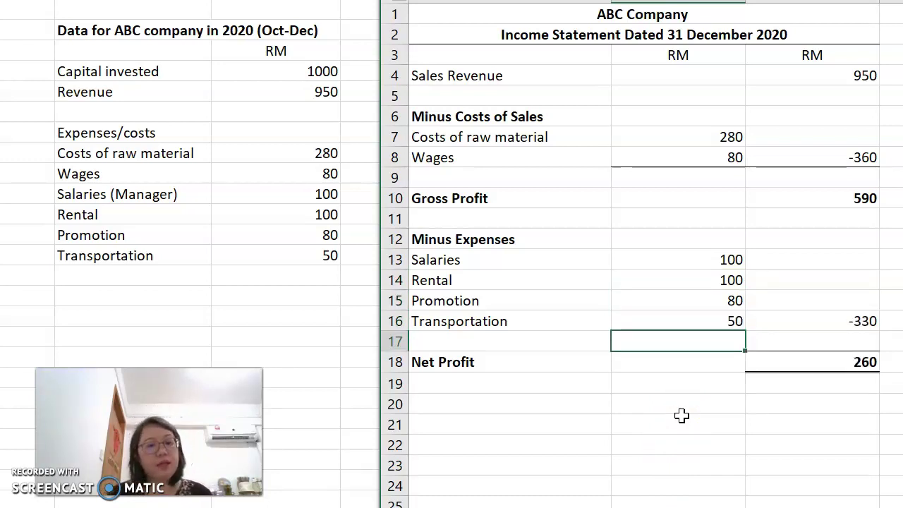
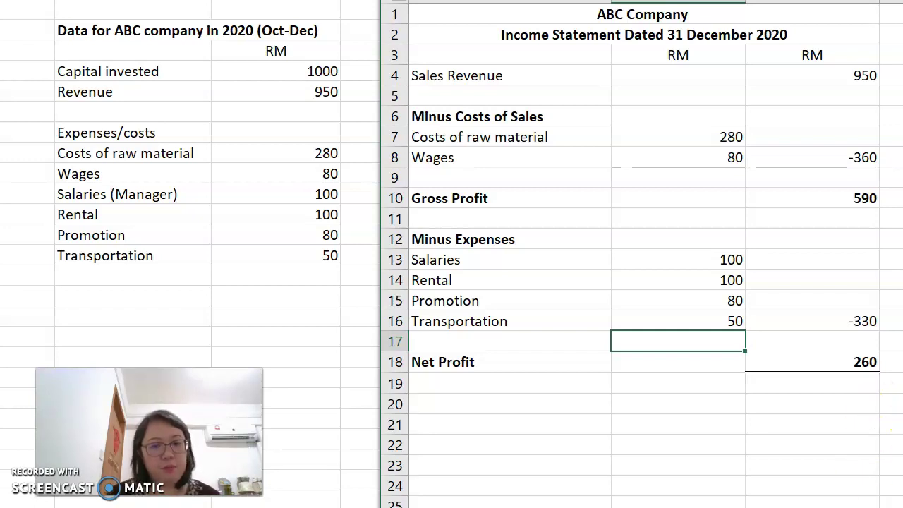
# Switch to the Cash-Flow-Statement workbook and review its operations, investment and financial activity sections down to the closing balance
pyautogui.moveTo(639, 505)
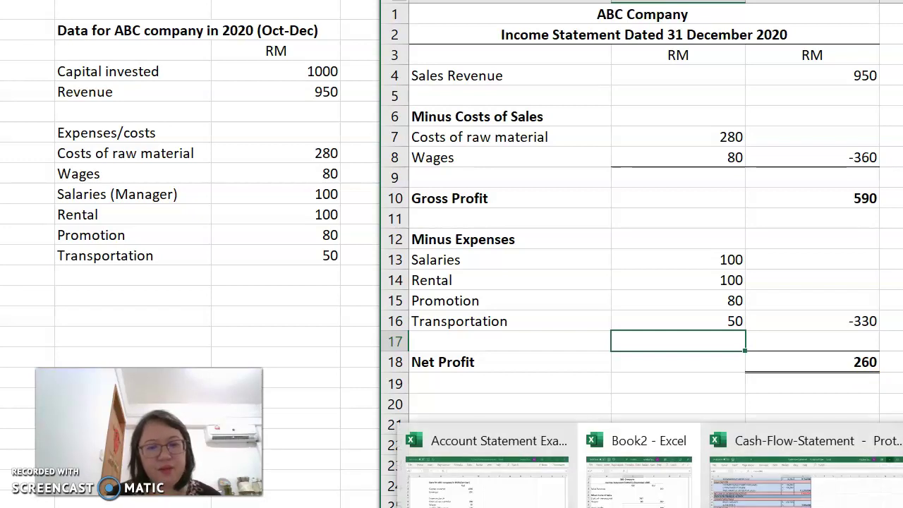
pyautogui.click(805, 480)
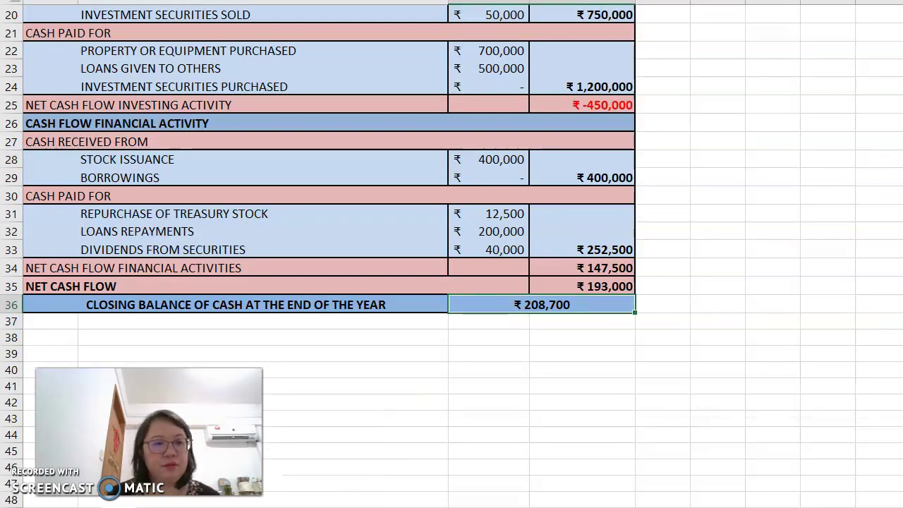
pyautogui.scroll(6, 766, 373)
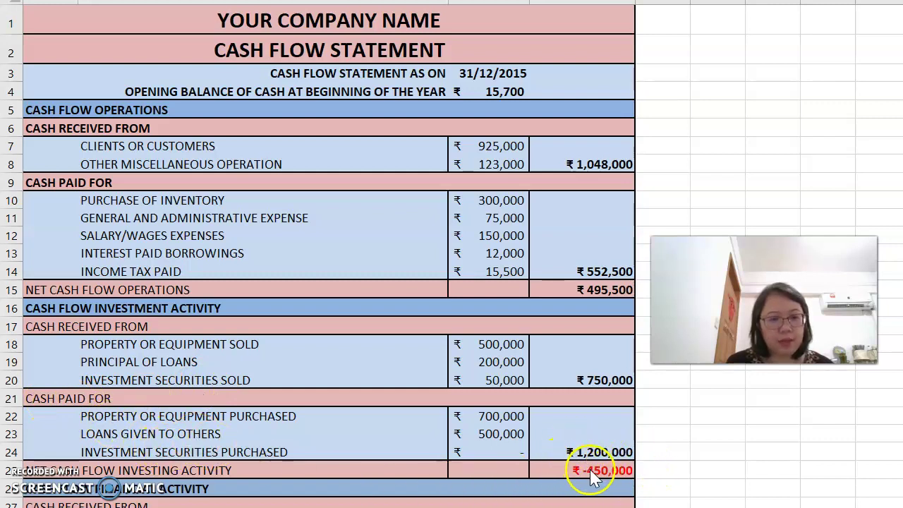
pyautogui.scroll(-2, 379, 409)
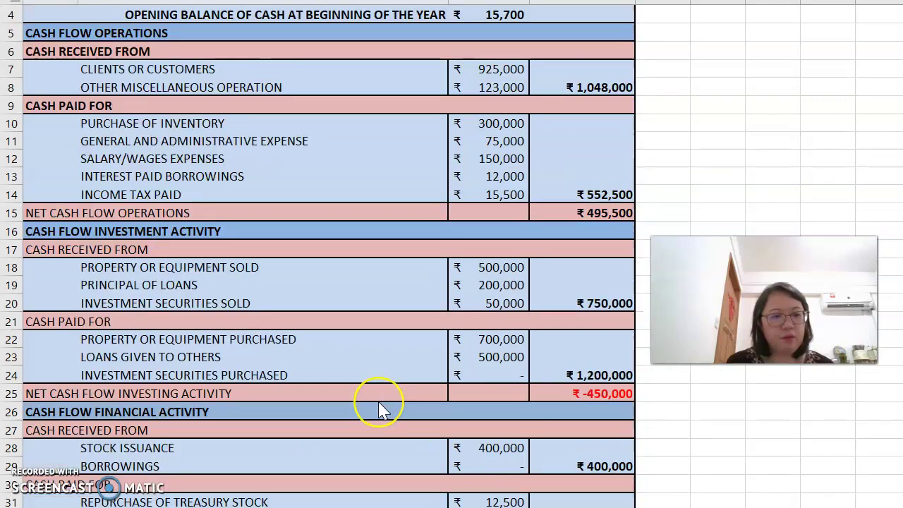
pyautogui.scroll(-2, 379, 409)
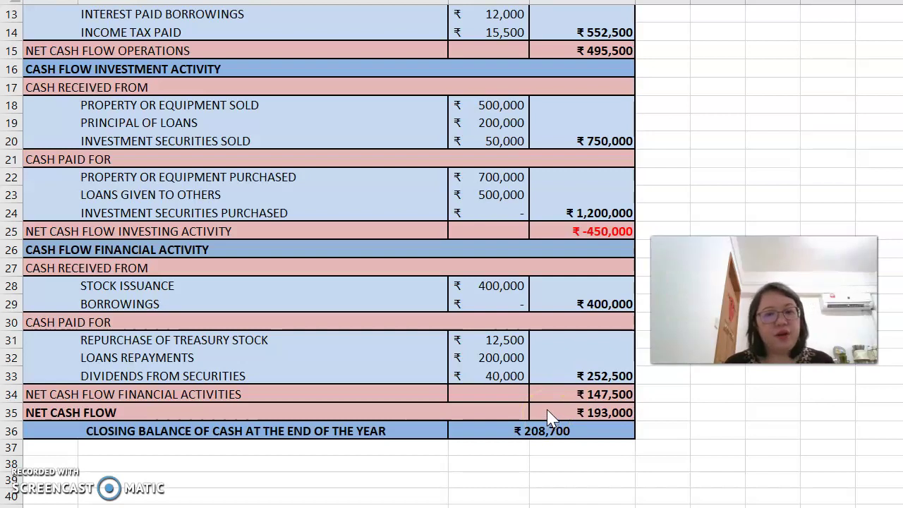
pyautogui.scroll(2, 549, 418)
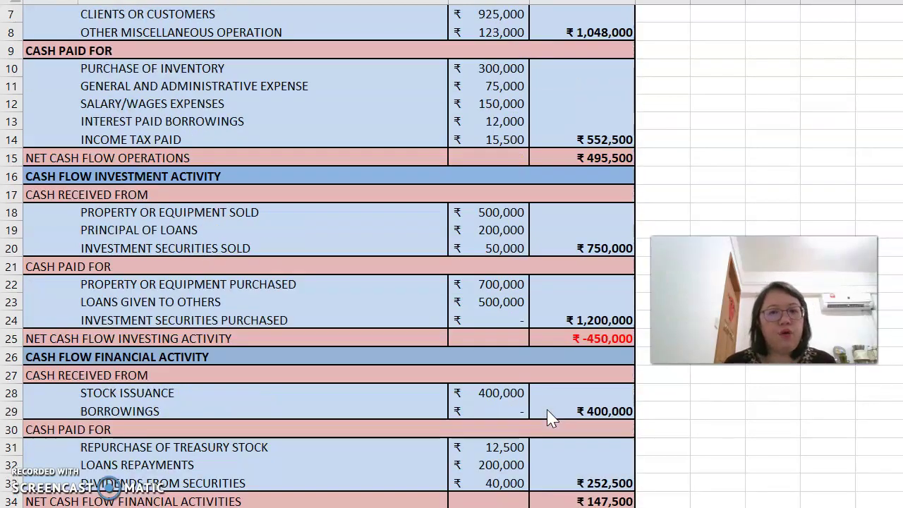
pyautogui.scroll(2, 551, 418)
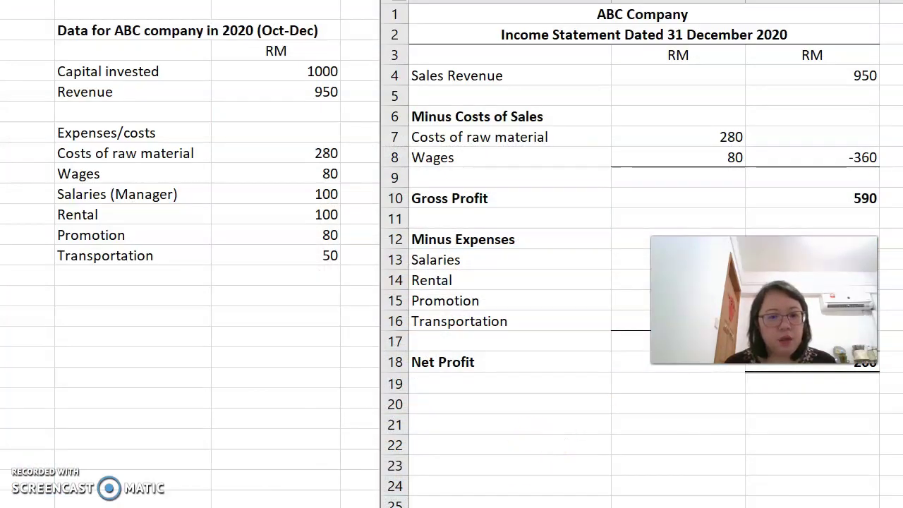
# Shorten the heading in row 1 of the company's cash flow statement to "ABC Company" by removing the date wording
pyautogui.click(678, 341)
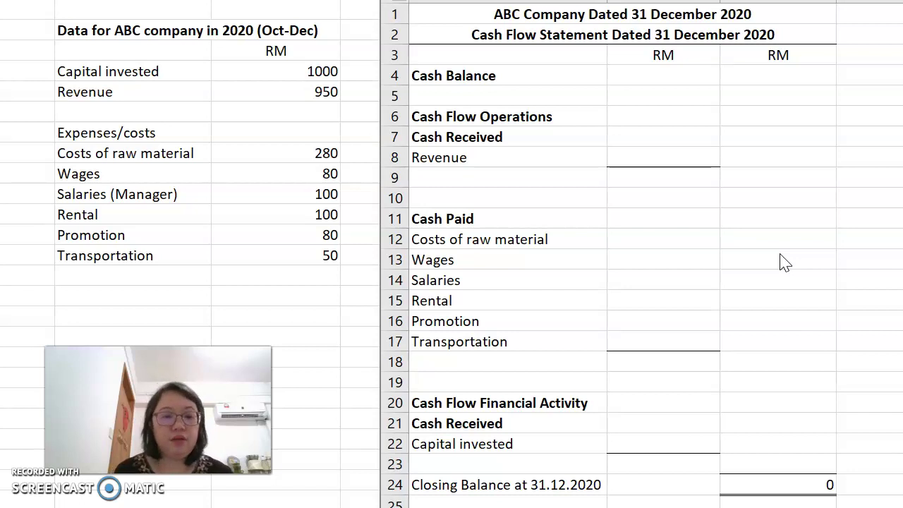
pyautogui.click(519, 14)
pyautogui.click(520, 10)
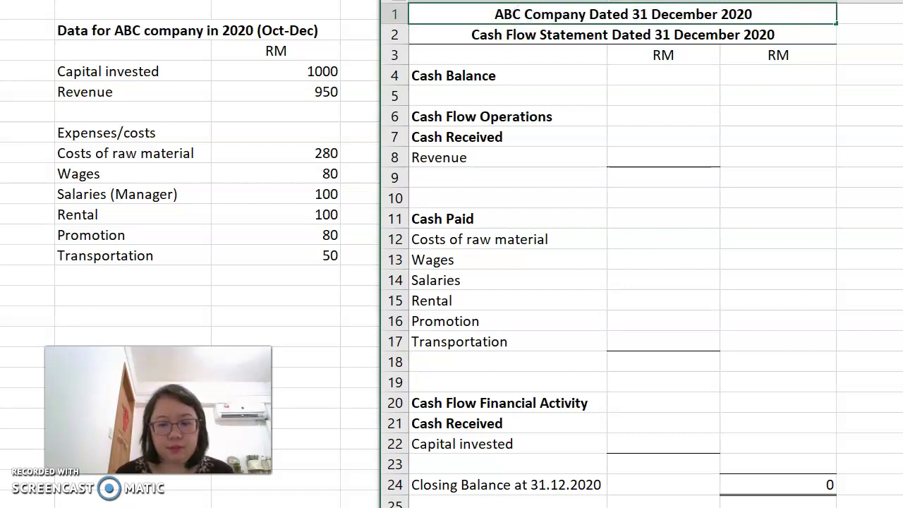
pyautogui.press('BackSpace')
pyautogui.press('BackSpace')
pyautogui.press('BackSpace')
pyautogui.press('BackSpace')
pyautogui.press('BackSpace')
pyautogui.press('BackSpace')
pyautogui.press('BackSpace')
pyautogui.press('BackSpace')
pyautogui.press('BackSpace')
pyautogui.press('BackSpace')
pyautogui.press('BackSpace')
pyautogui.press('BackSpace')
pyautogui.press('BackSpace')
pyautogui.press('BackSpace')
pyautogui.press('BackSpace')
pyautogui.press('BackSpace')
pyautogui.press('BackSpace')
pyautogui.press('BackSpace')
pyautogui.press('BackSpace')
pyautogui.press('BackSpace')
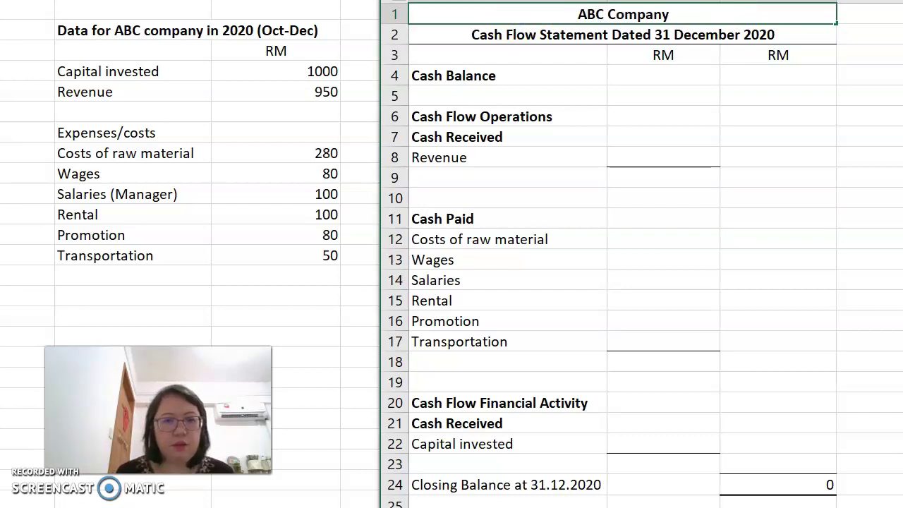
pyautogui.click(778, 137)
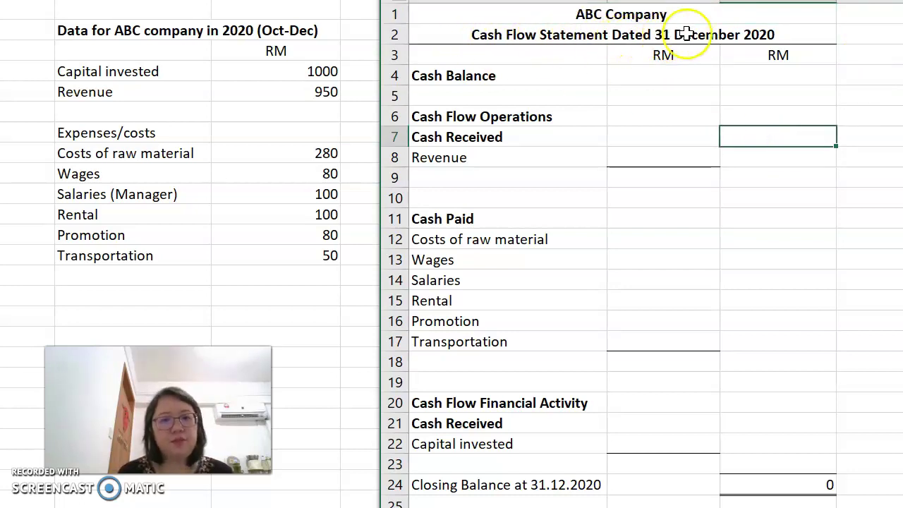
# Enter 0 as the Cash Balance in the outer RM column of the cash flow statement
pyautogui.click(777, 35)
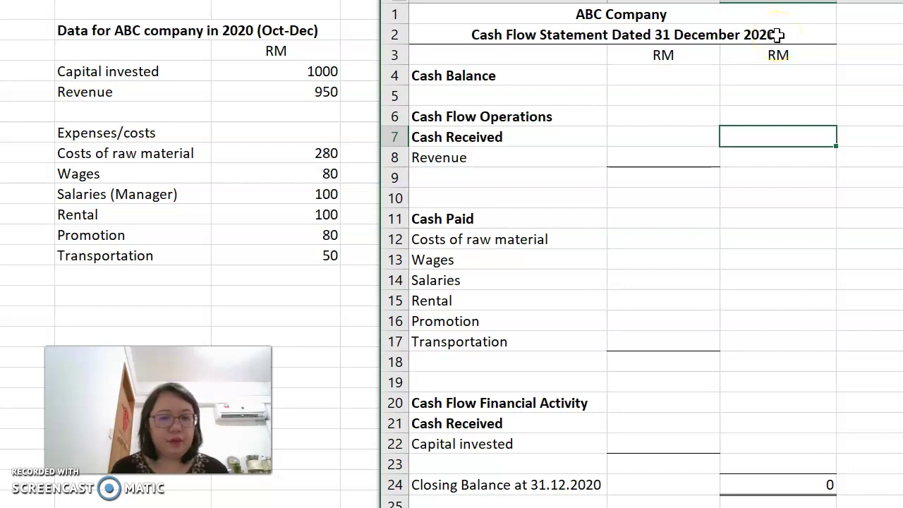
pyautogui.click(771, 44)
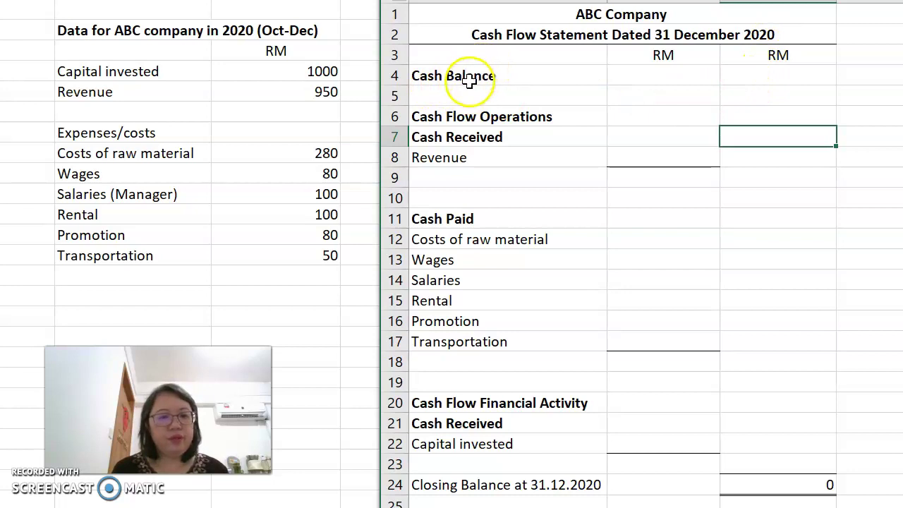
pyautogui.click(814, 78)
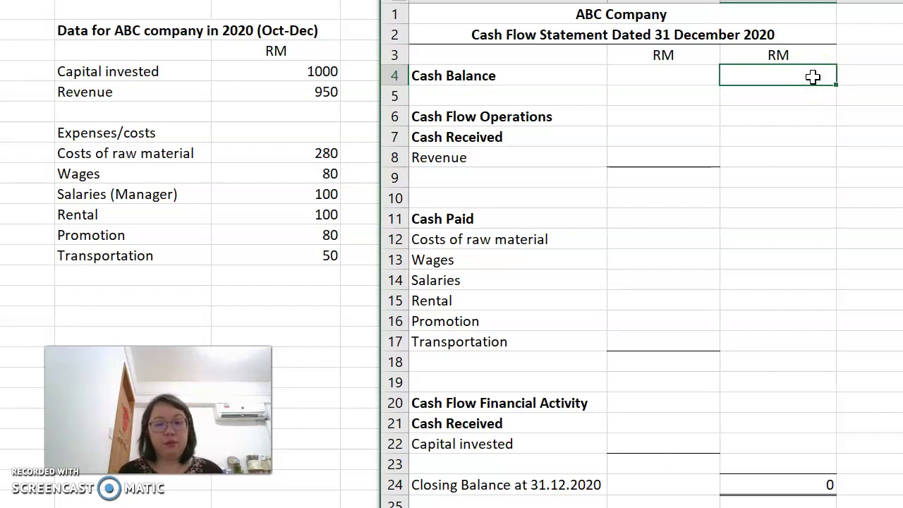
pyautogui.write('0')
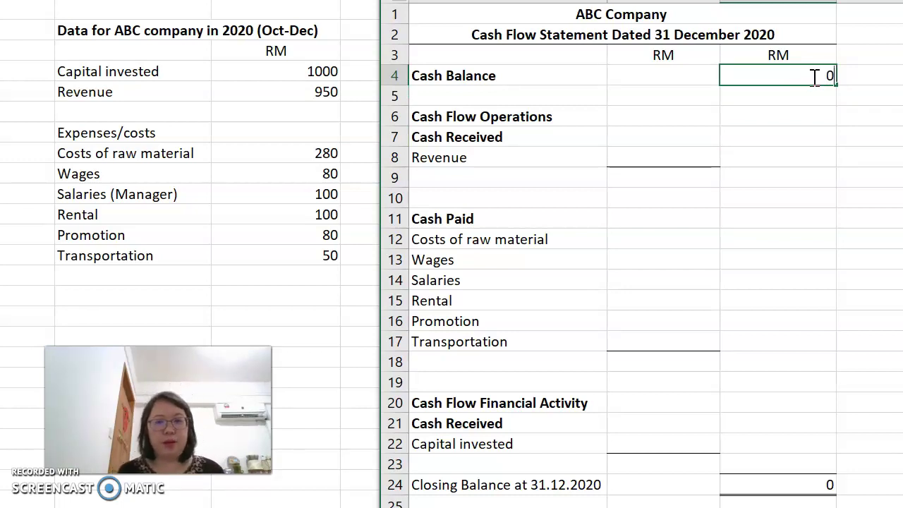
pyautogui.click(802, 155)
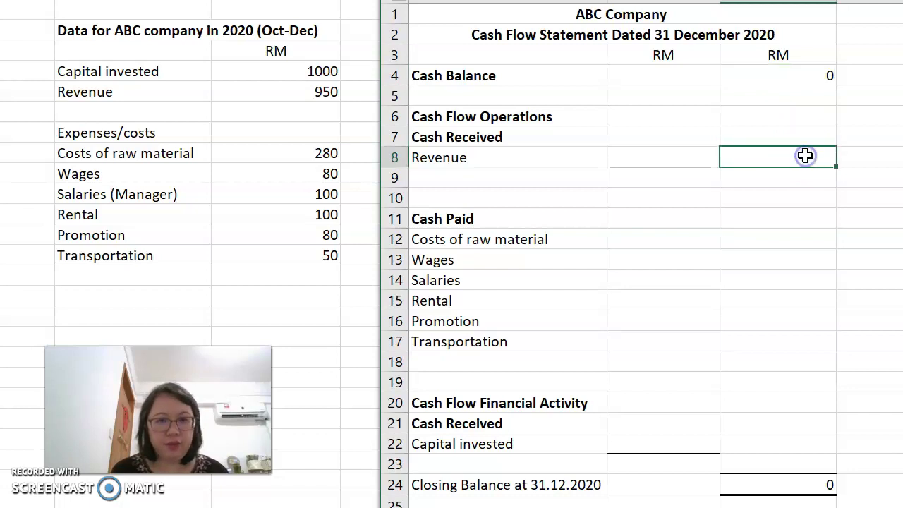
# Enter 950 as the Revenue under Cash Received in the inner RM column of the cash flow statement
pyautogui.click(709, 157)
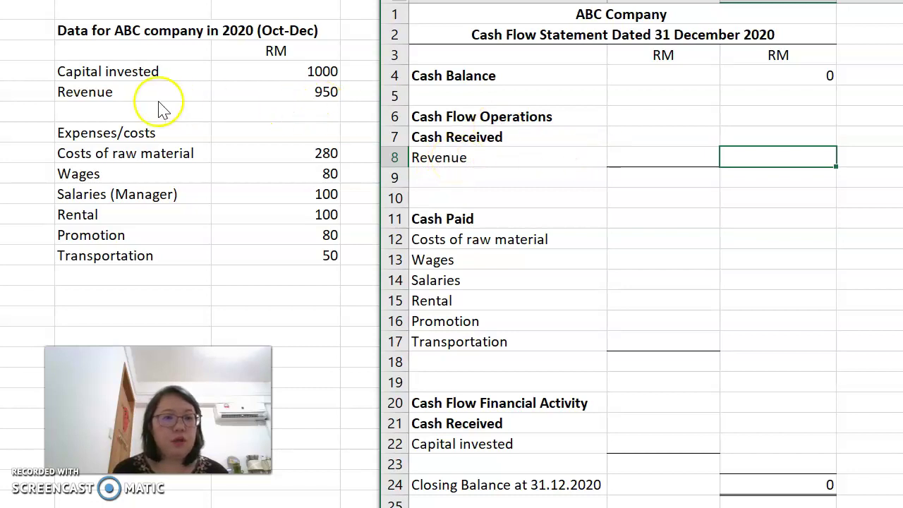
pyautogui.click(660, 155)
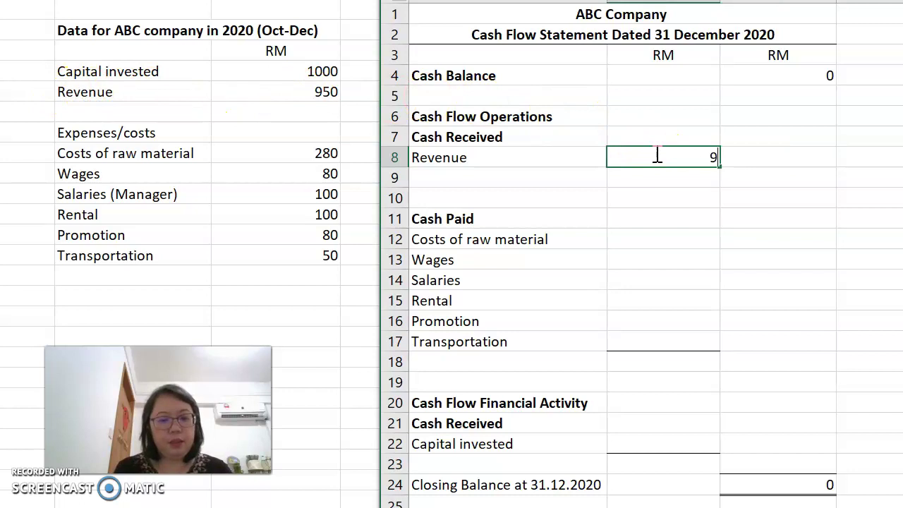
pyautogui.click(561, 191)
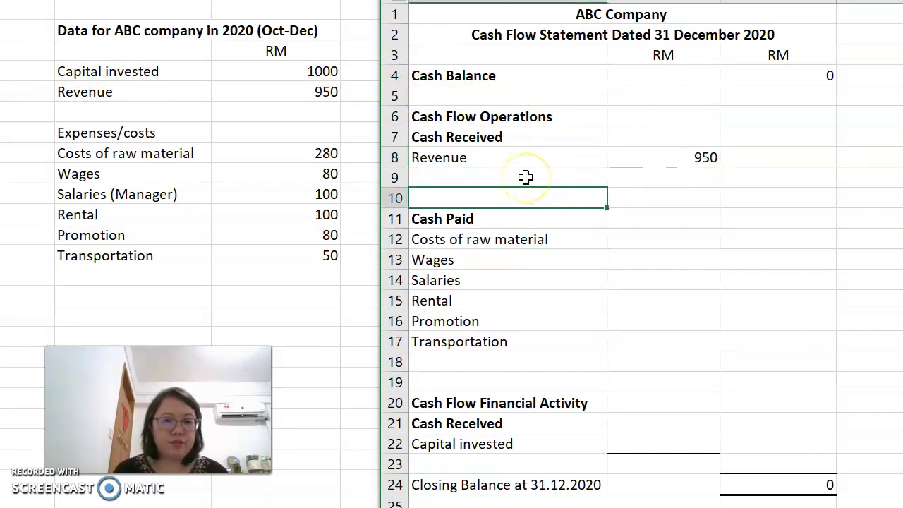
pyautogui.click(526, 178)
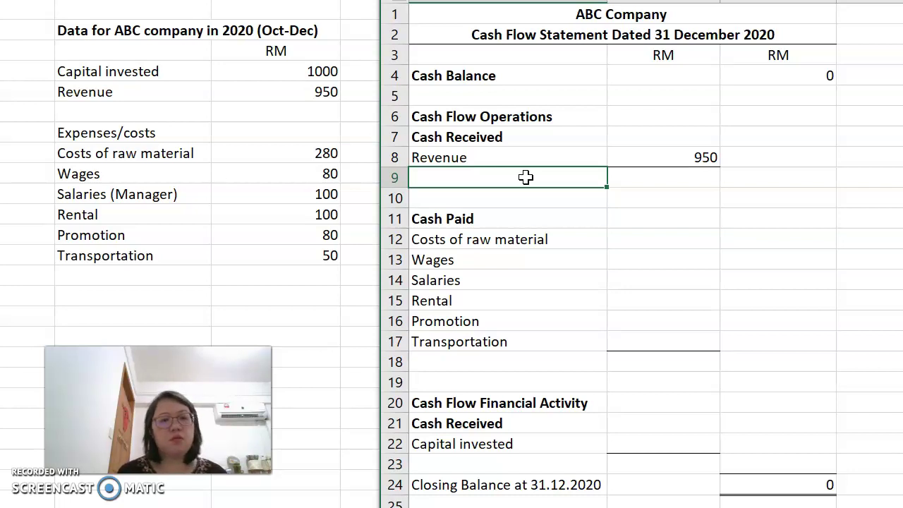
# Enter 950 as the total cash received in the outer RM column of the Revenue row
pyautogui.click(823, 156)
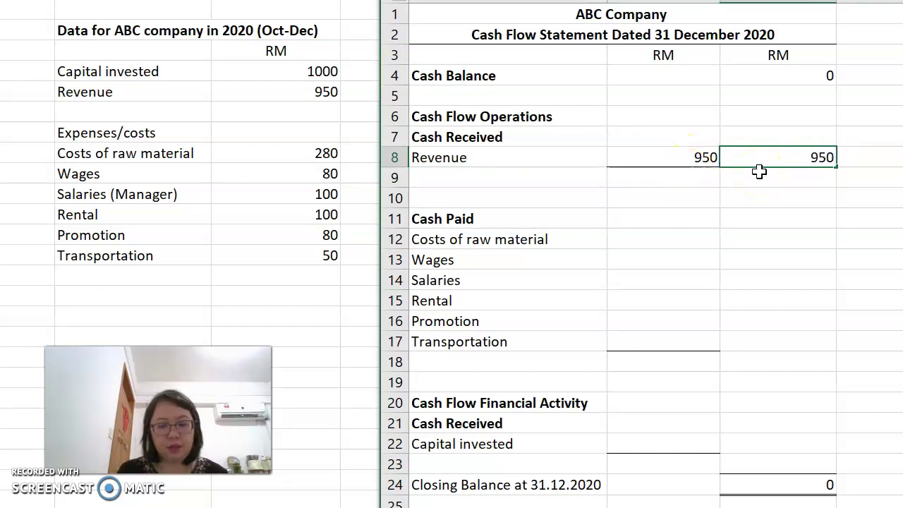
pyautogui.write('950')
pyautogui.press('Return')
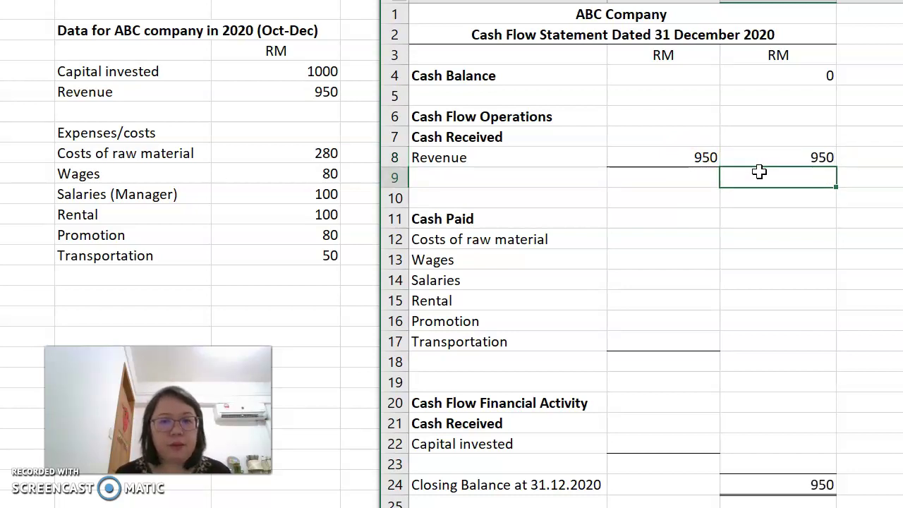
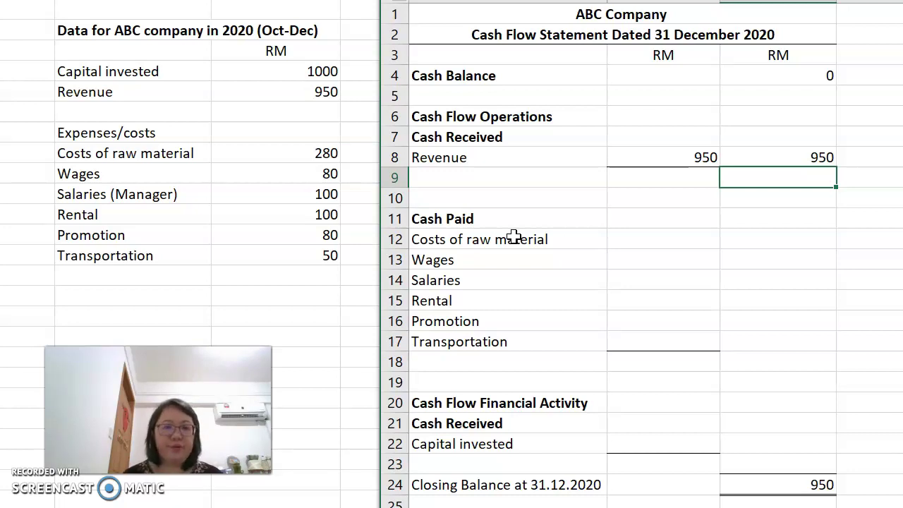
# Under Cash Paid, enter costs of raw material 280, wages 80 and salaries 100 in the inner RM column
pyautogui.click(681, 238)
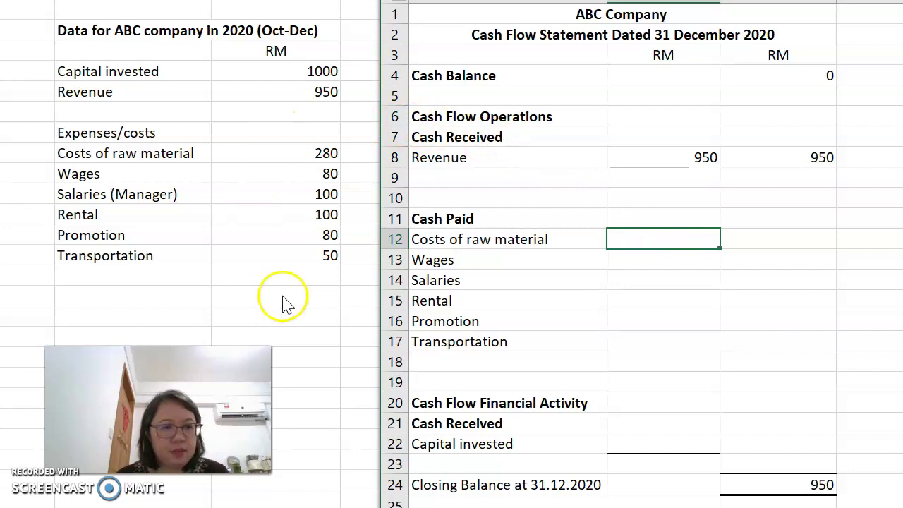
pyautogui.write('280')
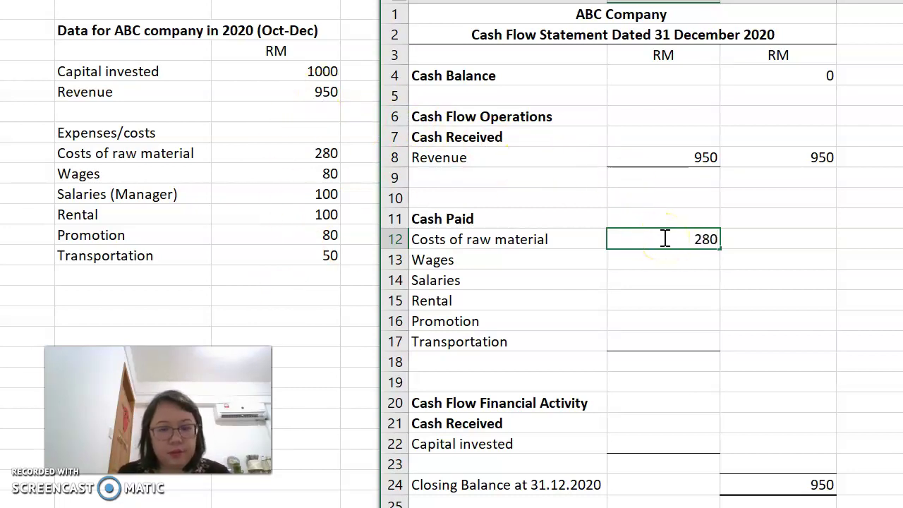
pyautogui.press('Return')
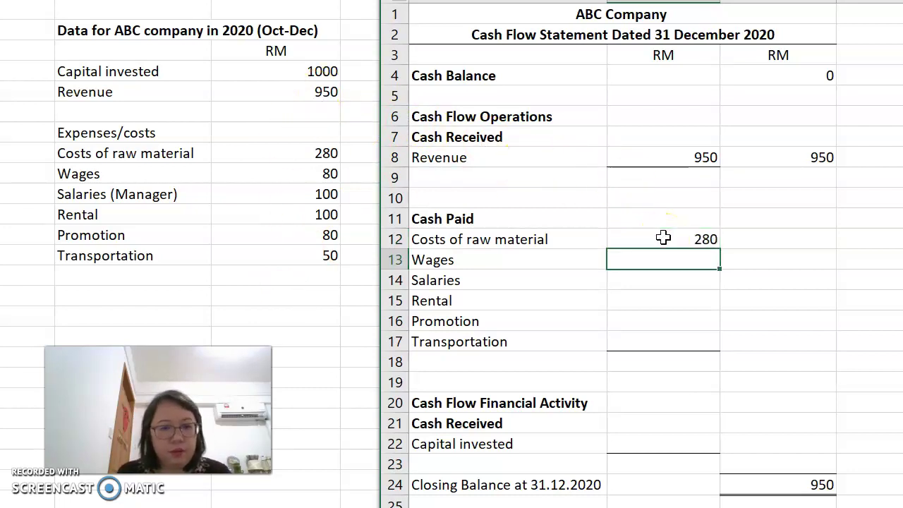
pyautogui.write('80')
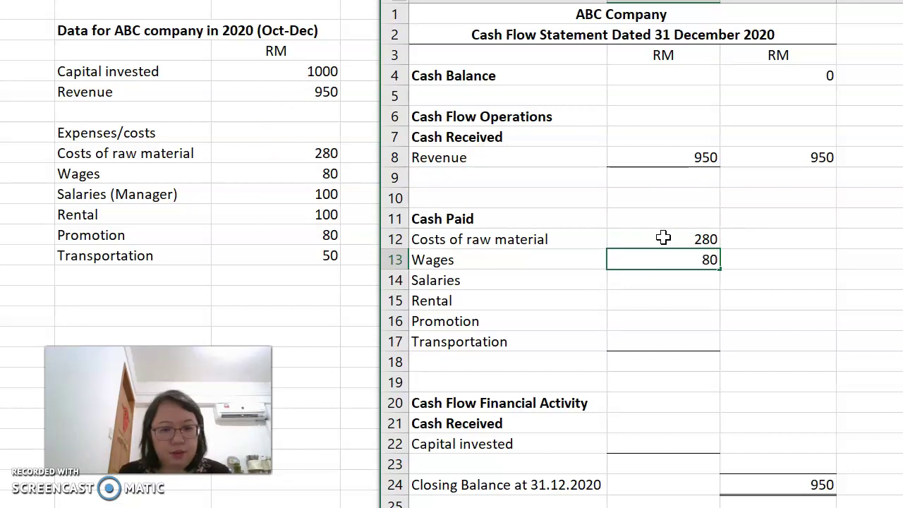
pyautogui.press('Return')
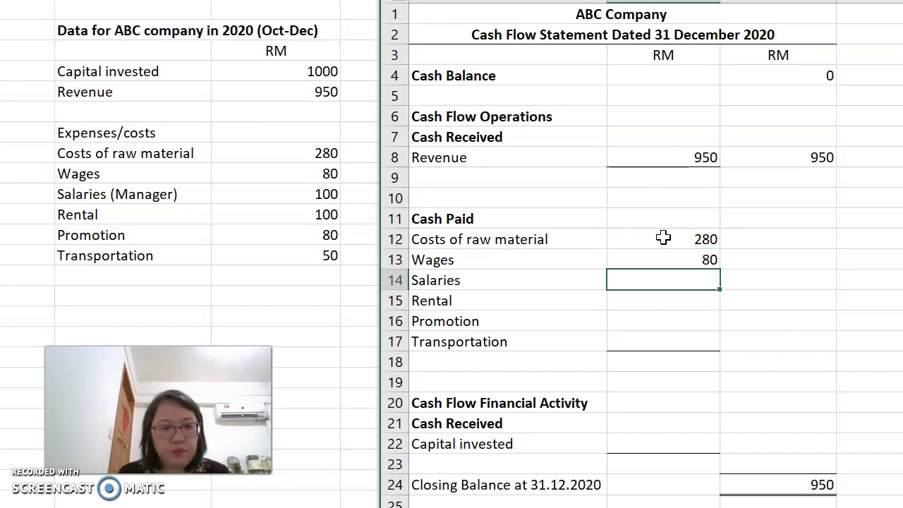
pyautogui.write('100')
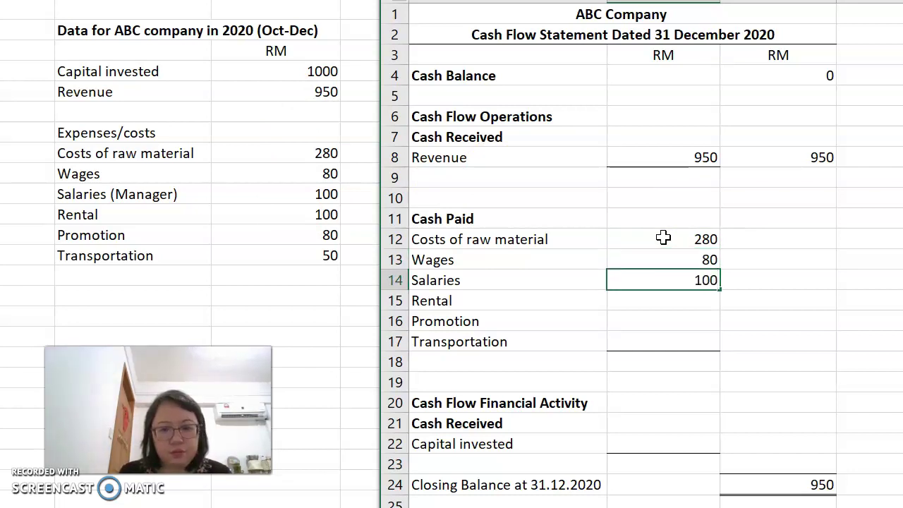
pyautogui.press('Return')
# Complete the Cash Paid amounts in the inner RM column with rental 100, promotion 80 and transportation 50
pyautogui.write('100')
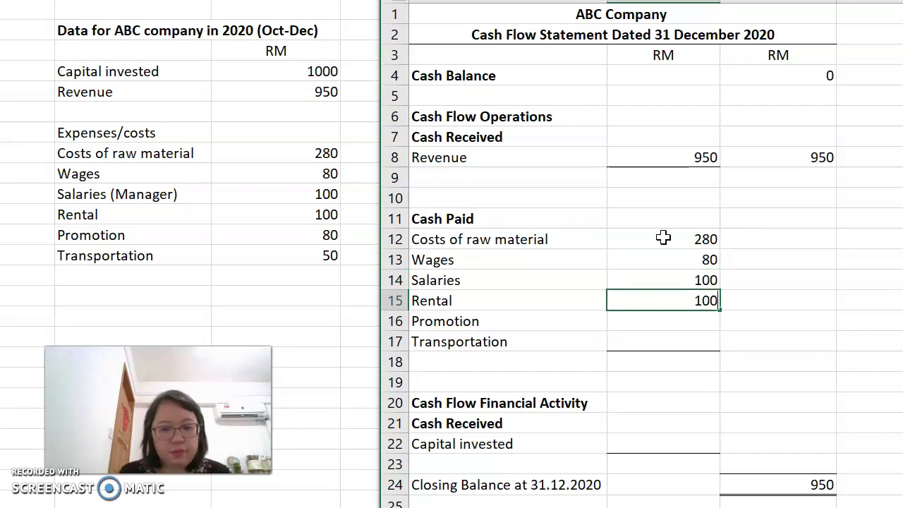
pyautogui.press('Return')
pyautogui.write('80')
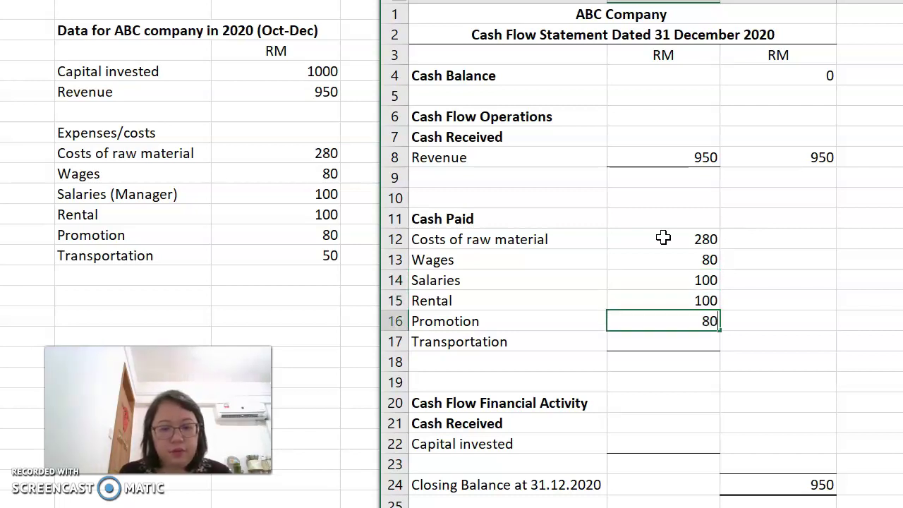
pyautogui.press('Return')
pyautogui.write('50')
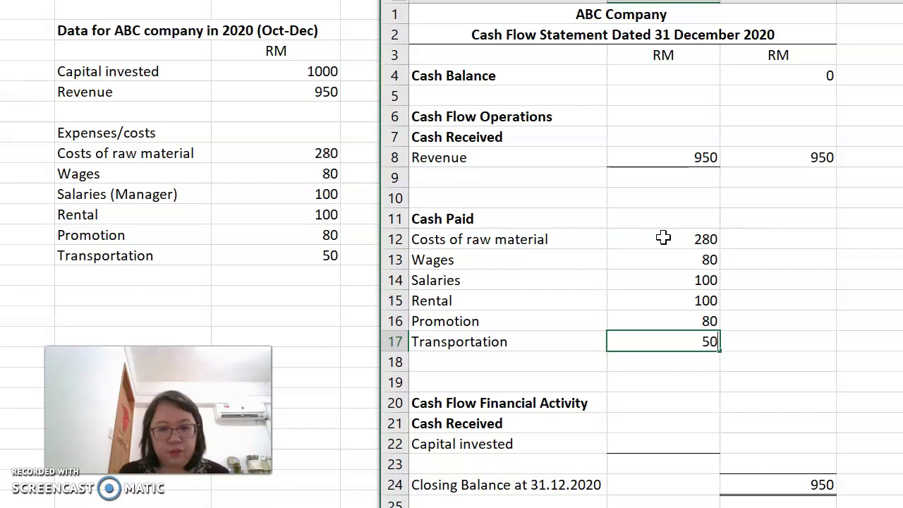
pyautogui.press('Return')
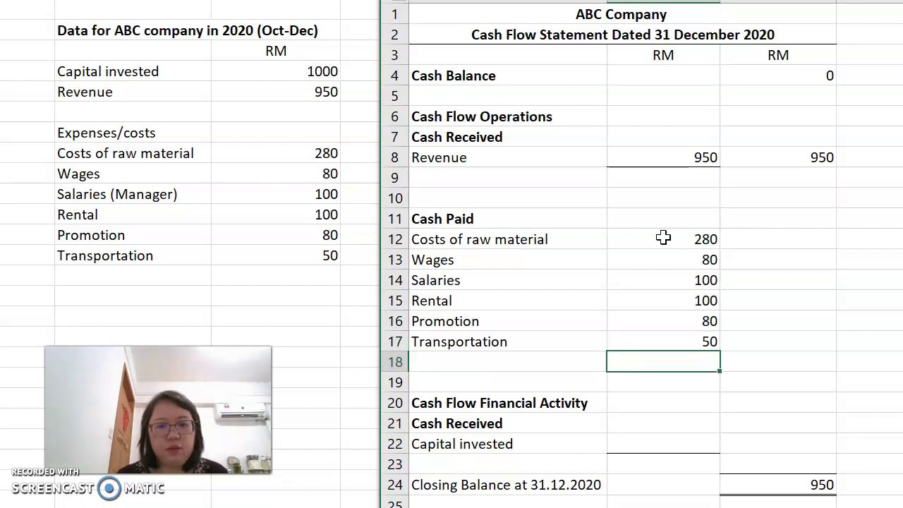
# Add up the Cash Paid amounts and enter the total as -690 in the outer RM column of the Transportation row
pyautogui.click(792, 339)
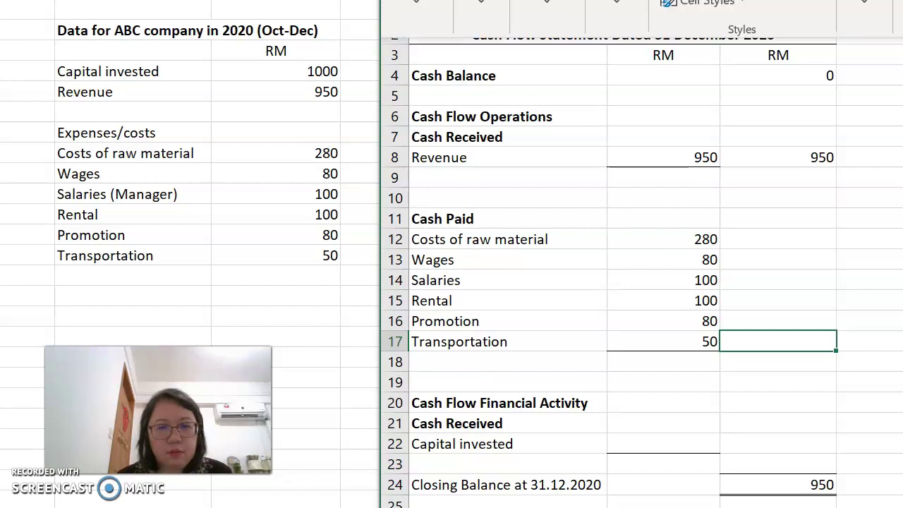
pyautogui.click(621, 238)
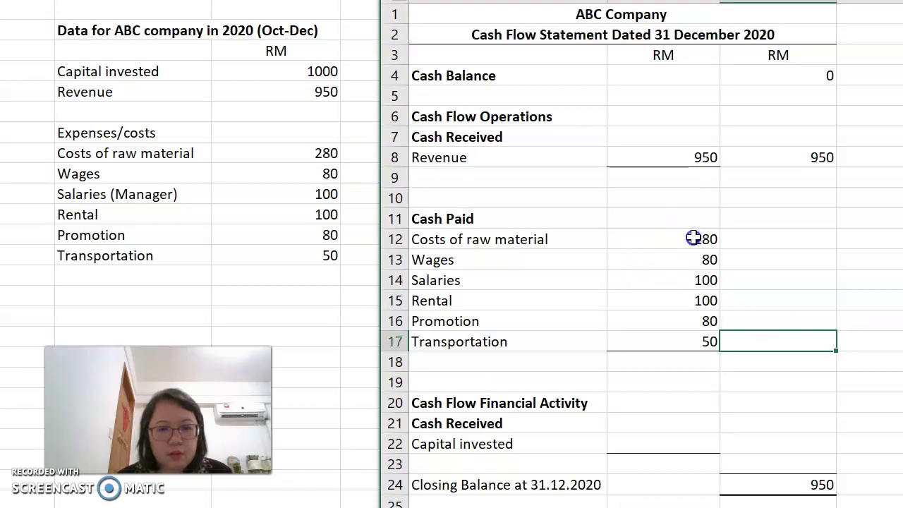
pyautogui.click(695, 239)
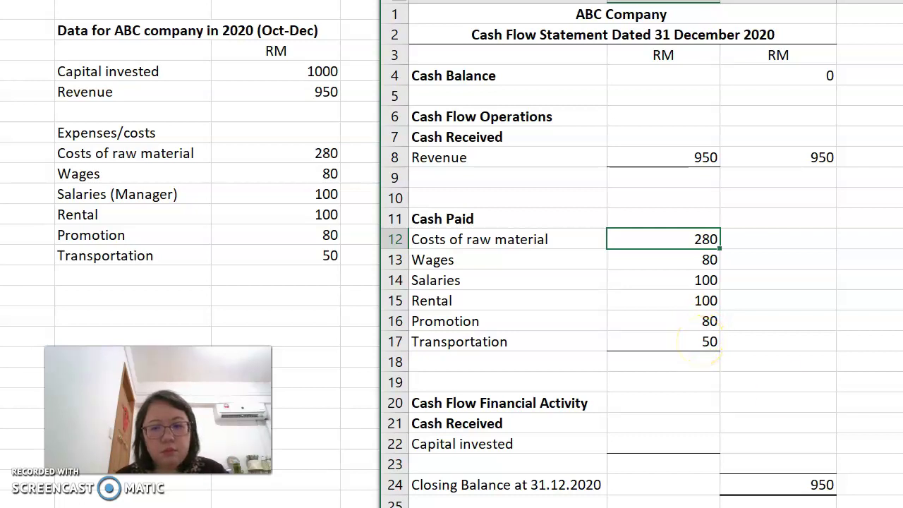
pyautogui.keyDown('shift'); pyautogui.click(700, 342); pyautogui.keyUp('shift')
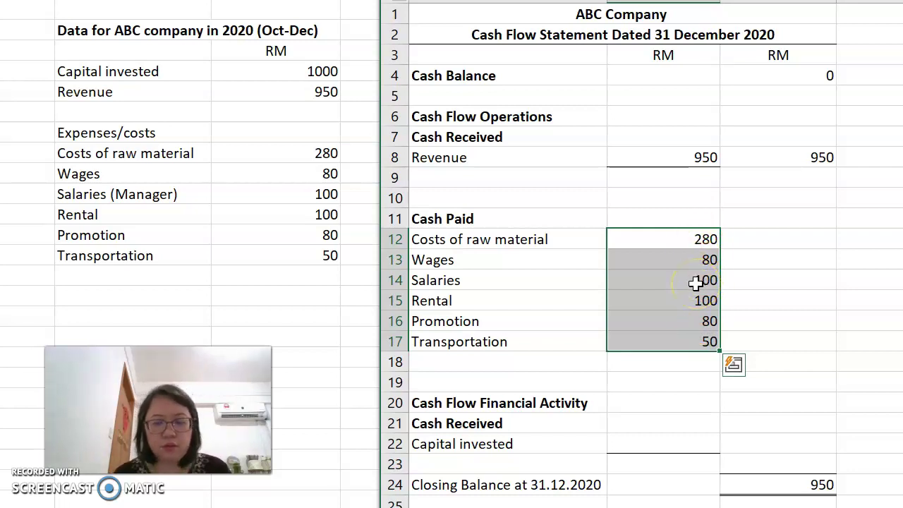
pyautogui.click(815, 343)
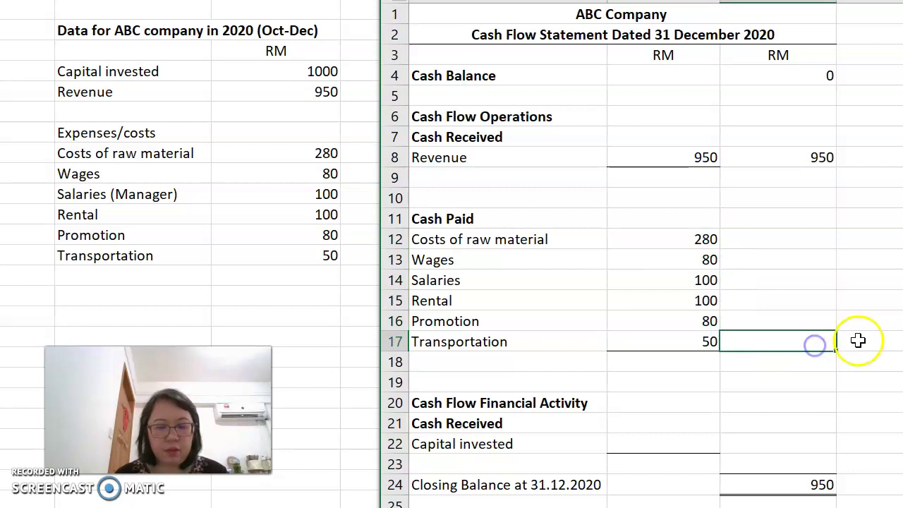
pyautogui.write('-690')
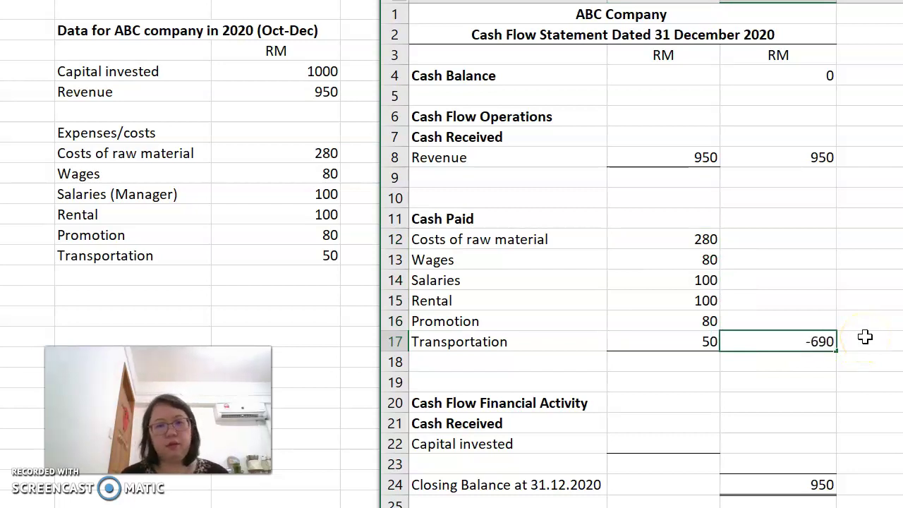
pyautogui.click(799, 401)
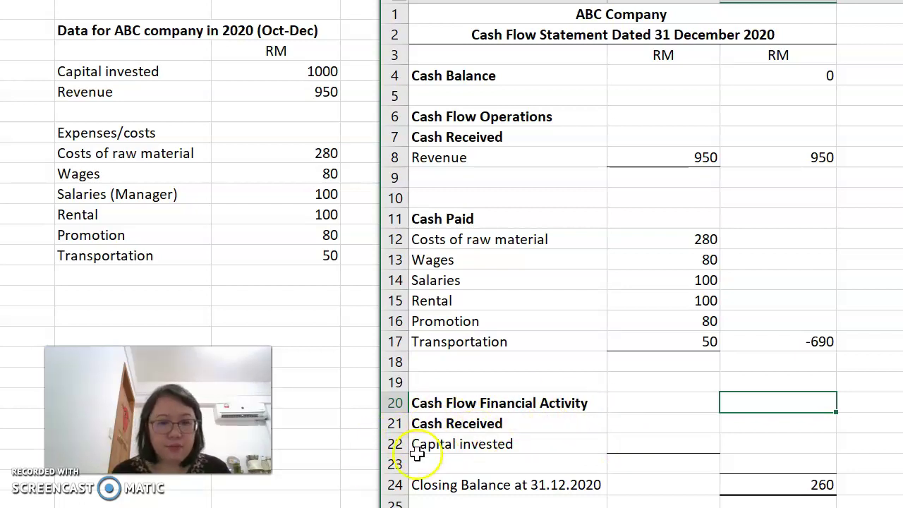
# Enter 1000 as Capital invested under Cash Flow Financial Activity in the inner RM column
pyautogui.click(663, 438)
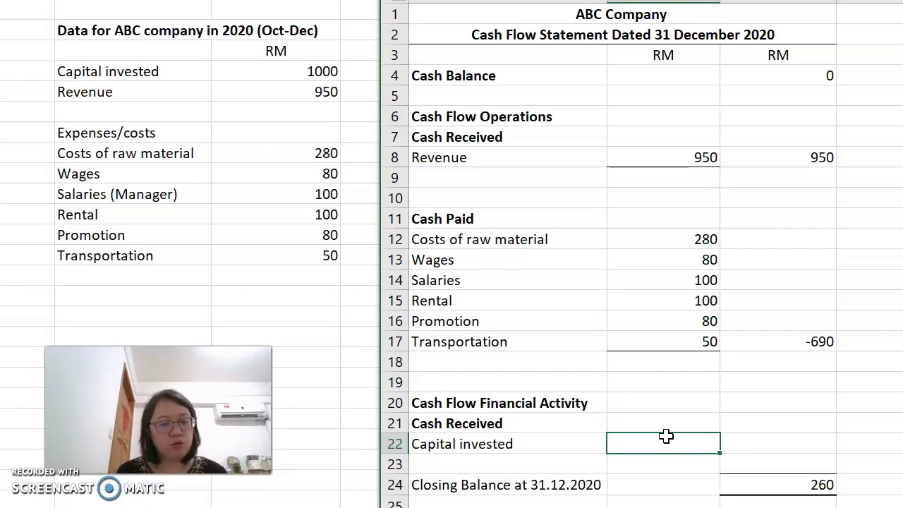
pyautogui.write('1000')
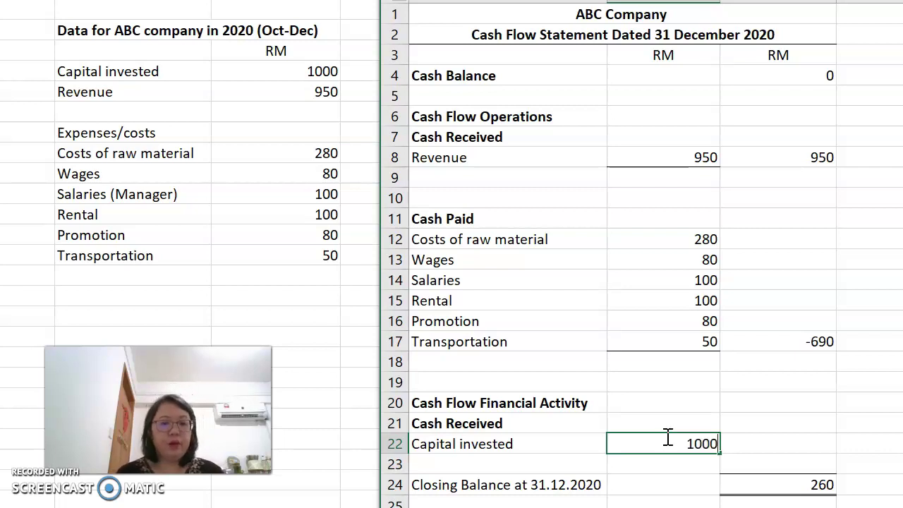
pyautogui.click(780, 443)
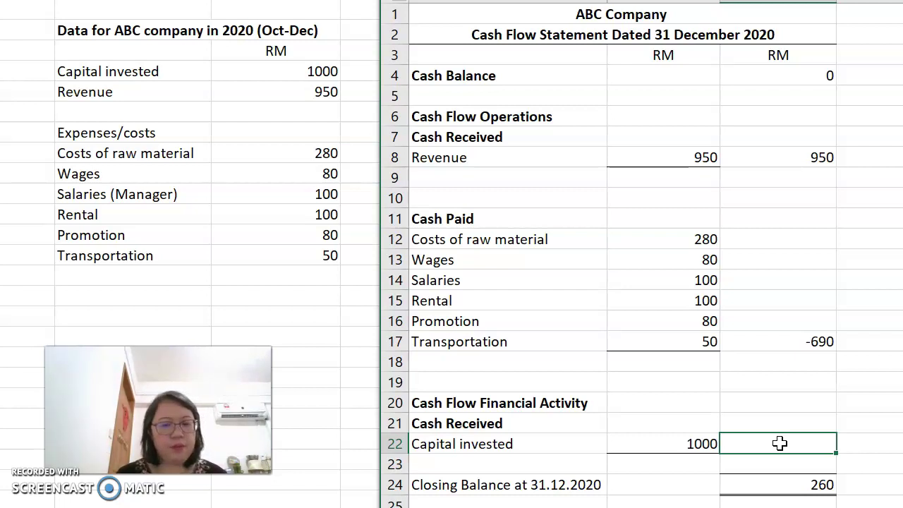
# Carry the financial activity total of 1000 into the outer RM column of the Capital invested row and check the closing balance
pyautogui.click(683, 448)
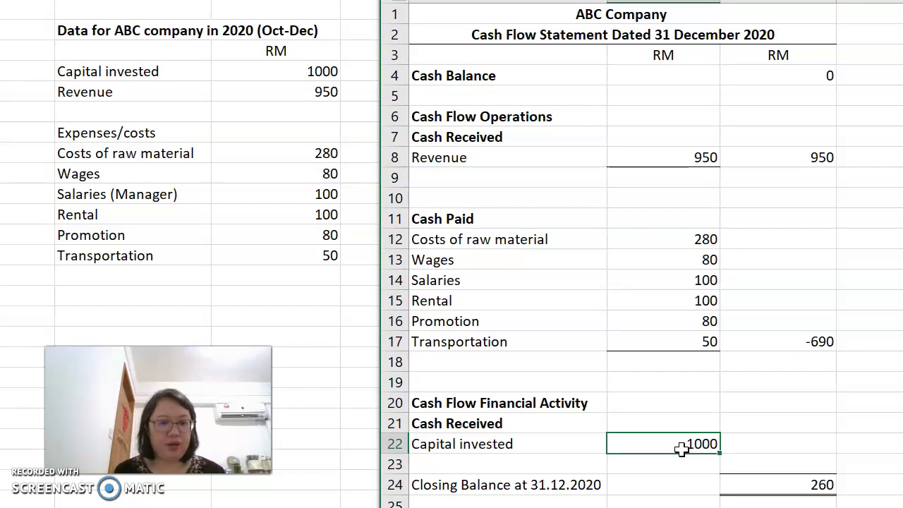
pyautogui.click(818, 440)
pyautogui.write('100')
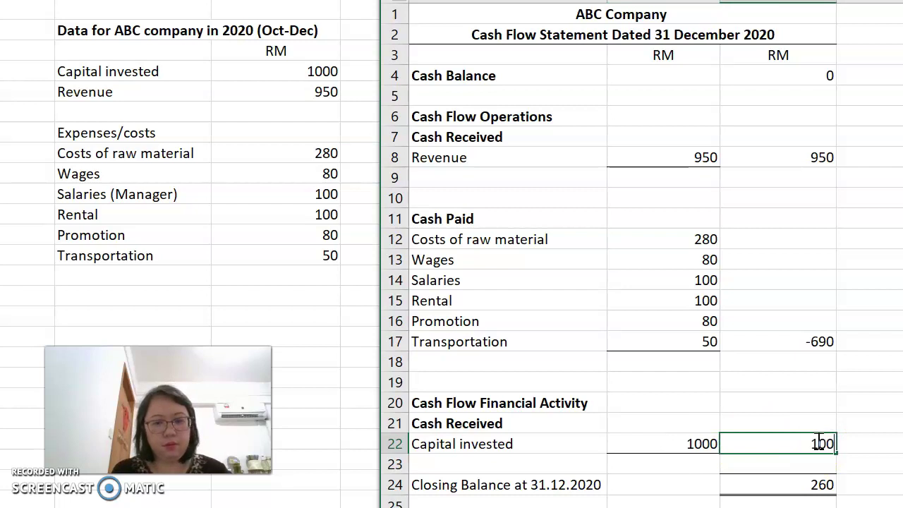
pyautogui.write('0')
pyautogui.press('Return')
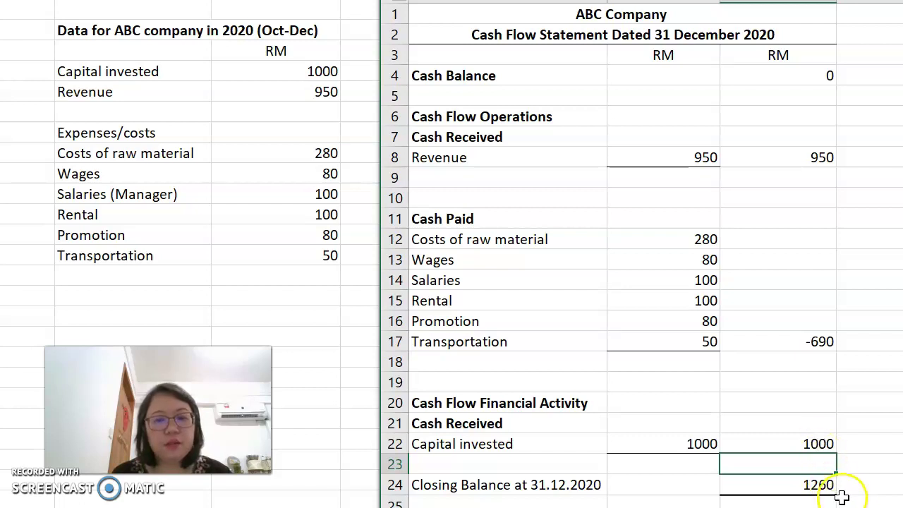
pyautogui.click(823, 484)
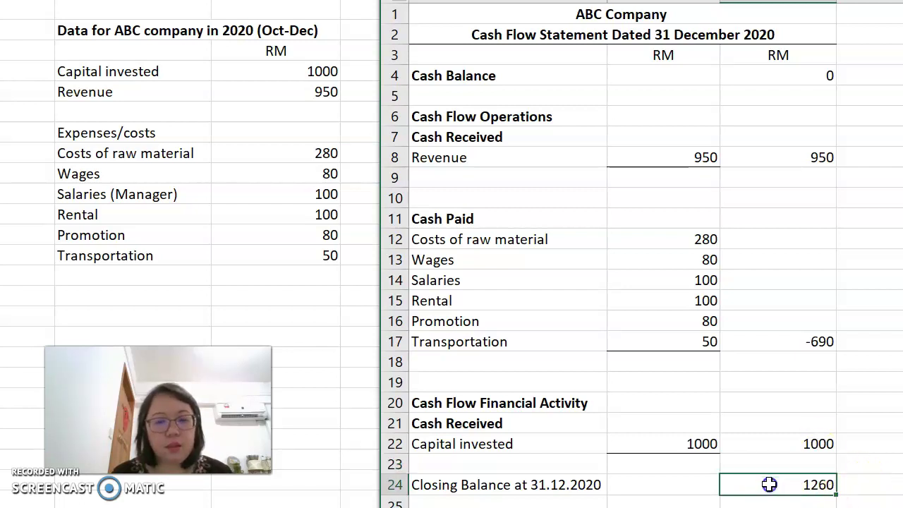